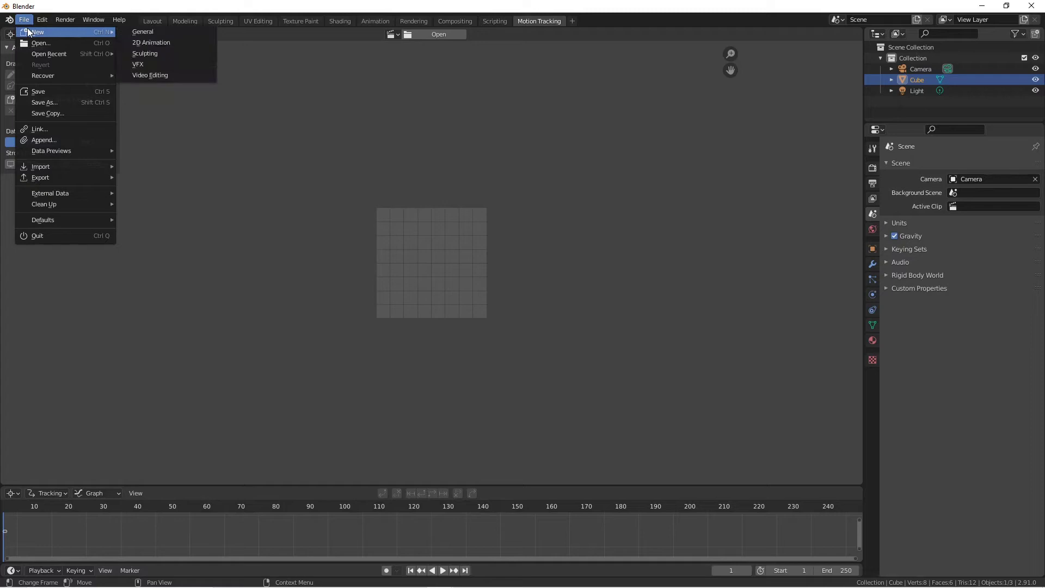
Create a general project with a Motion Tracking workspace, merging its dopesheet and viewport into the clip editor
left_click(138, 32)
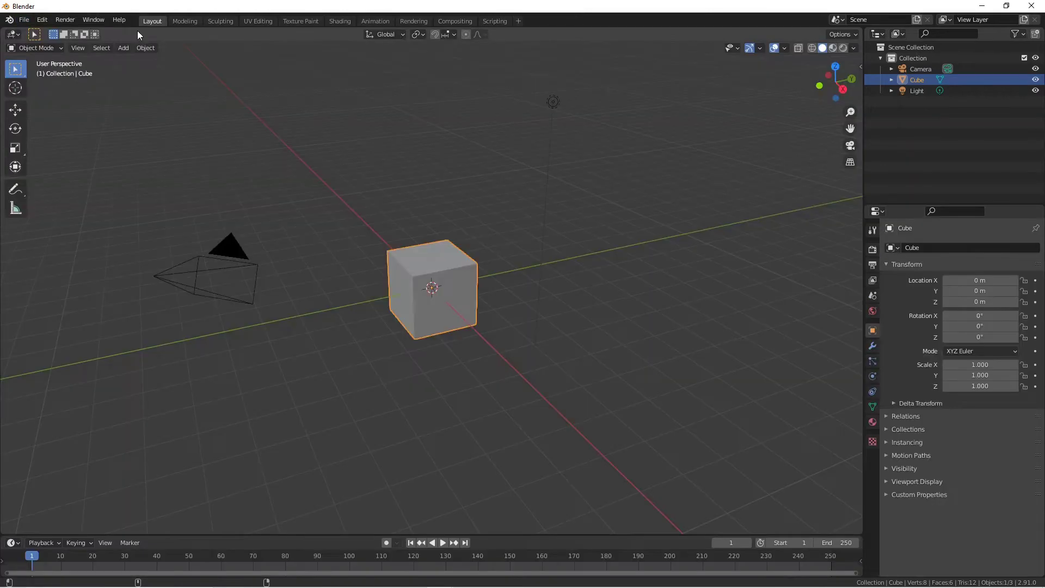
left_click(515, 24)
mouse_move(481, 73)
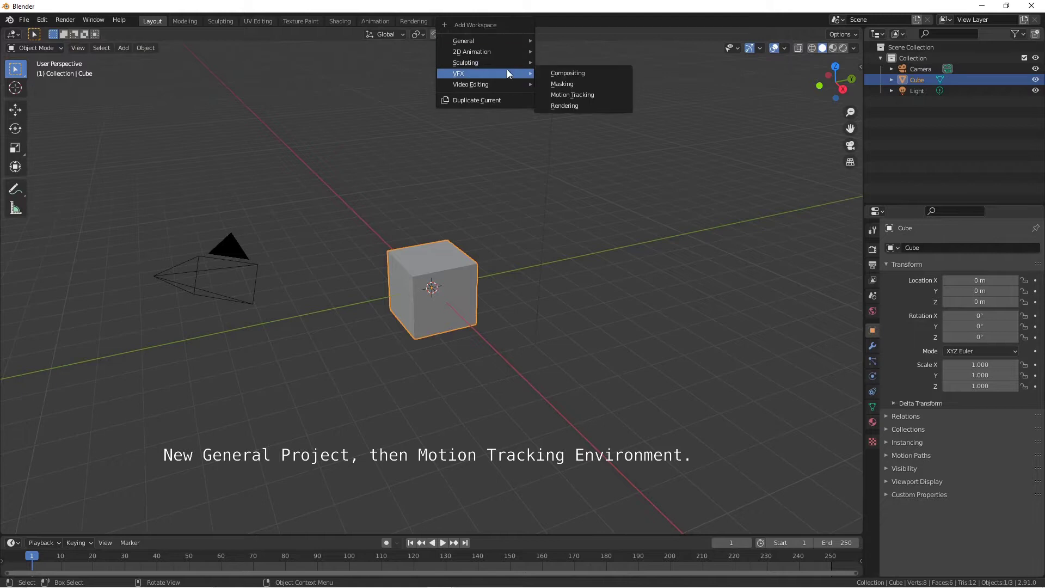
left_click(560, 93)
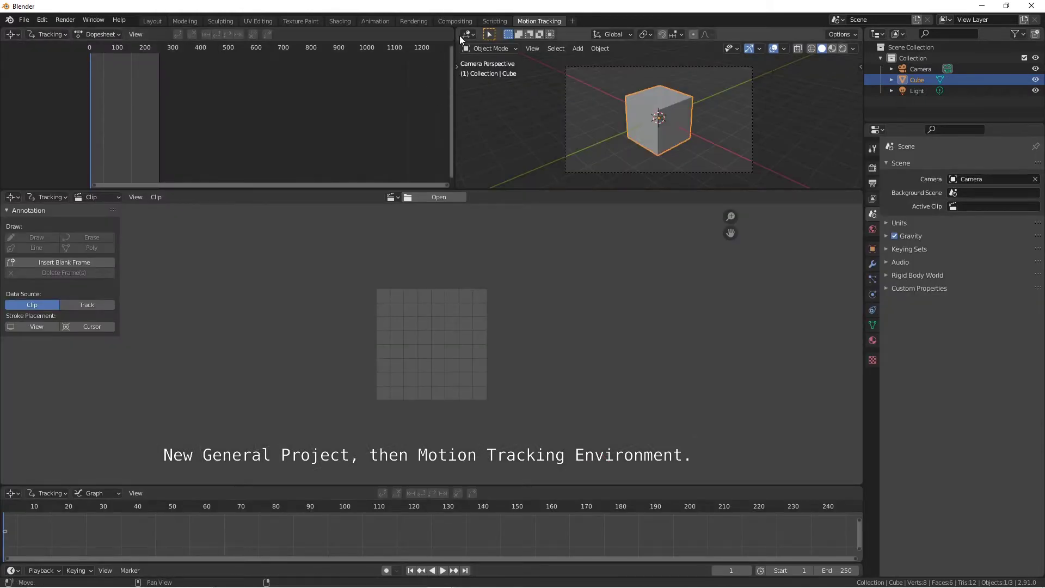
left_click_drag(456, 29, 443, 33)
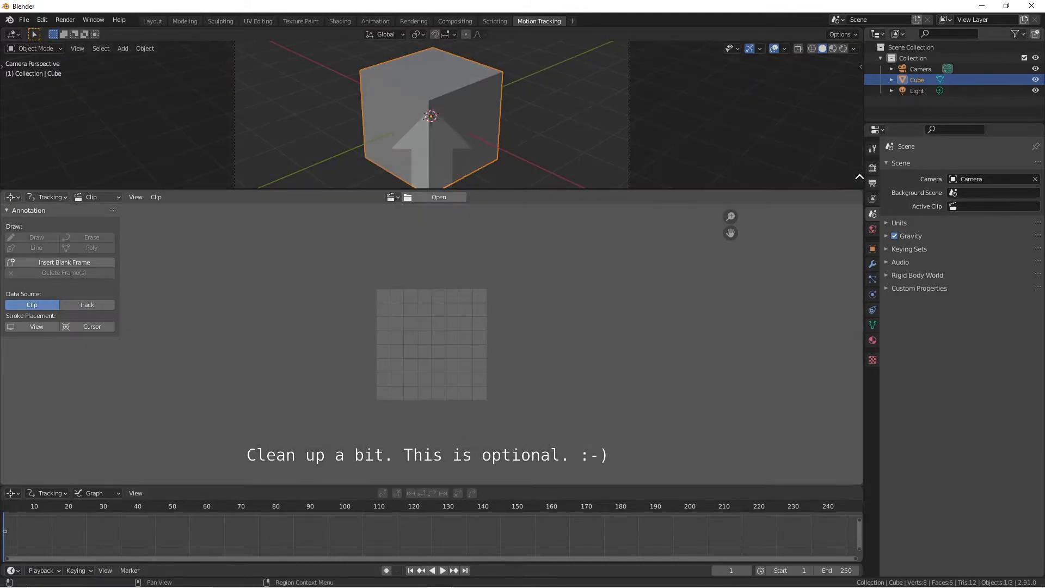
left_click_drag(859, 182, 860, 178)
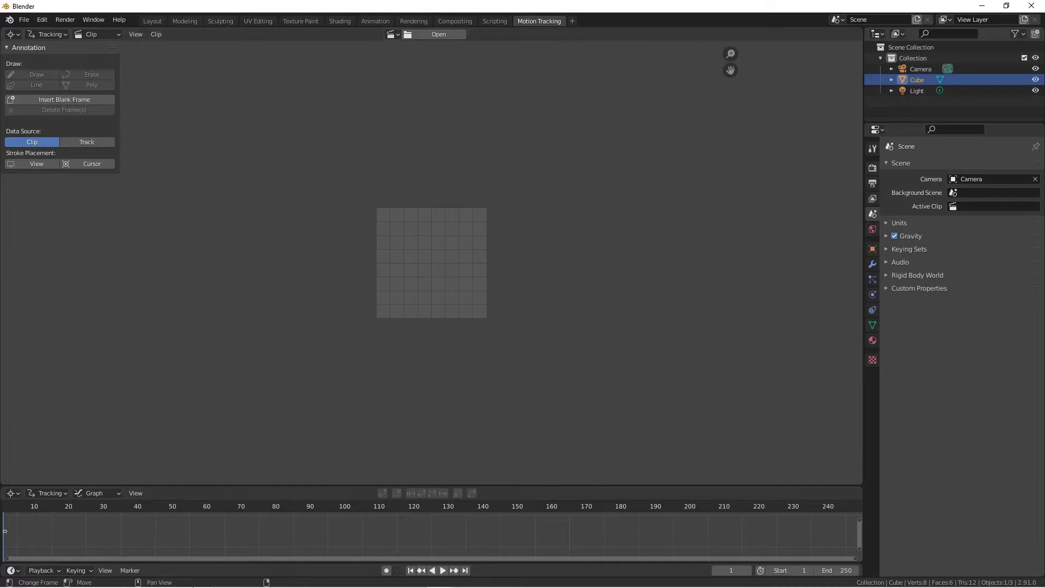
Load 4K.MP4 into the clip editor and set the scene frame range to end at 313
left_click(308, 578)
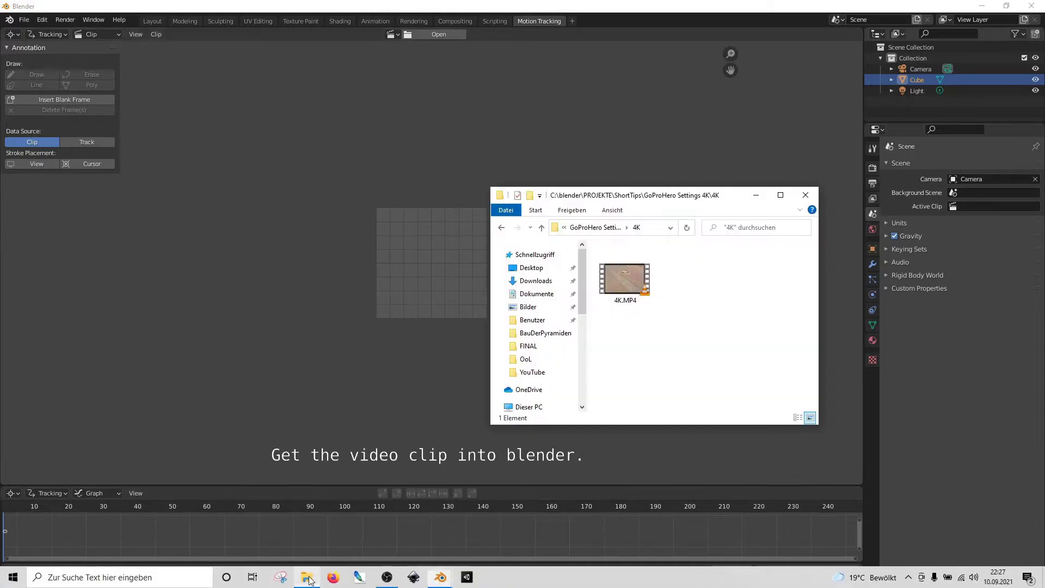
left_click_drag(613, 289, 450, 265)
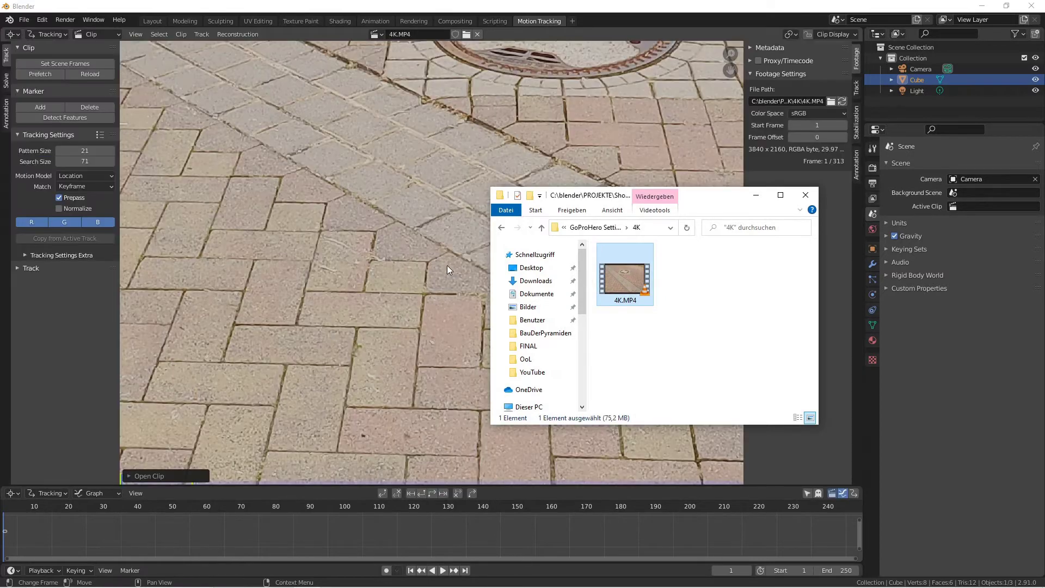
left_click(757, 196)
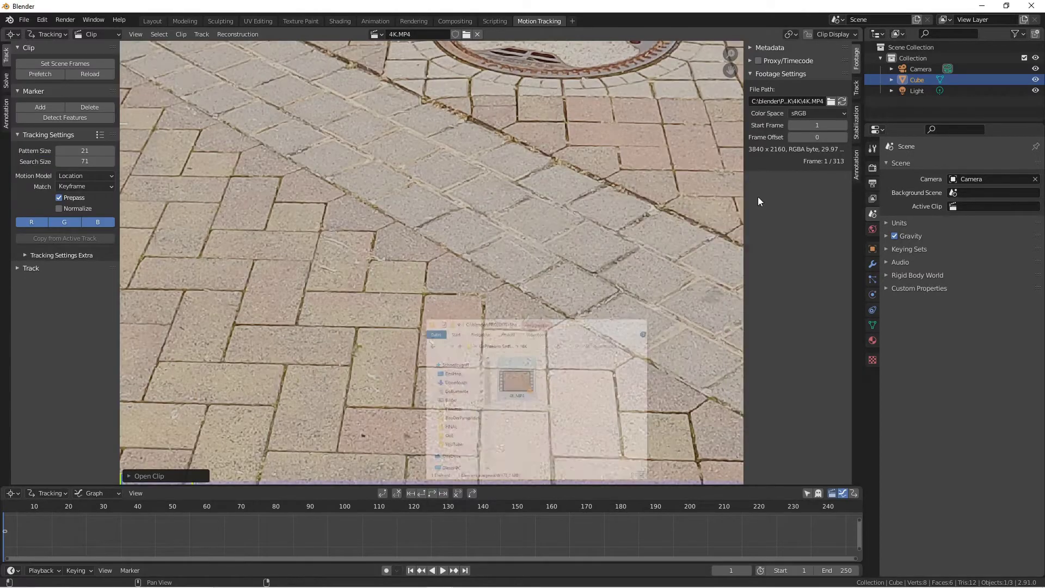
key("Home")
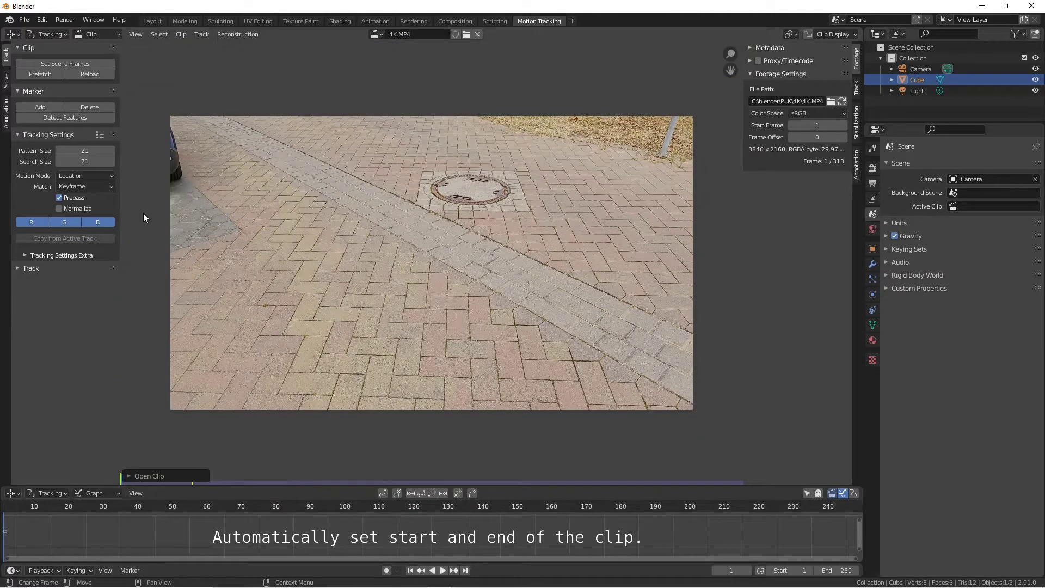
left_click(61, 63)
key("Home")
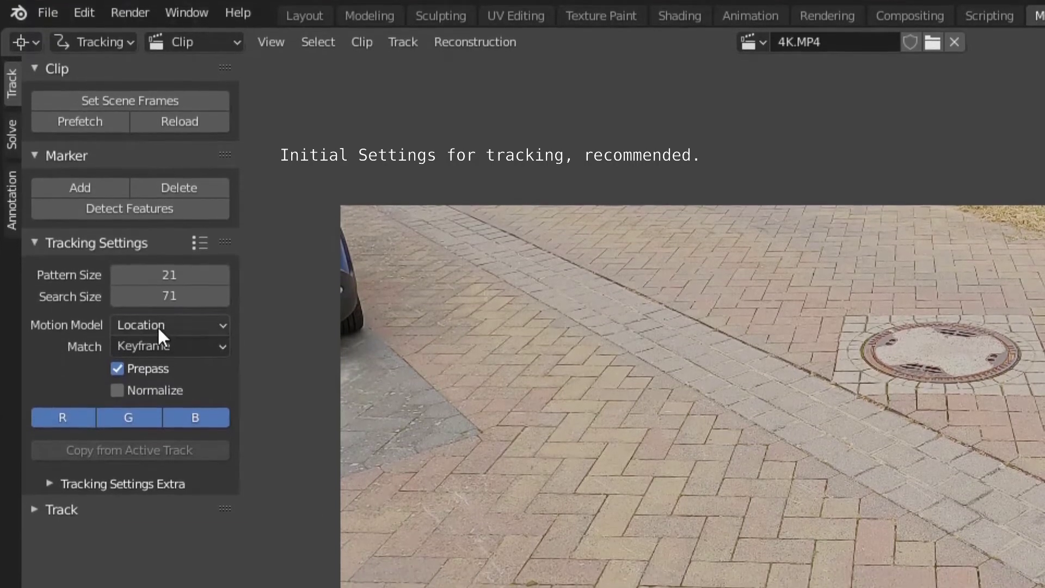
Use Perspective motion model, Previous frame matching, Normalize on, and correlation 0.92
left_click(159, 328)
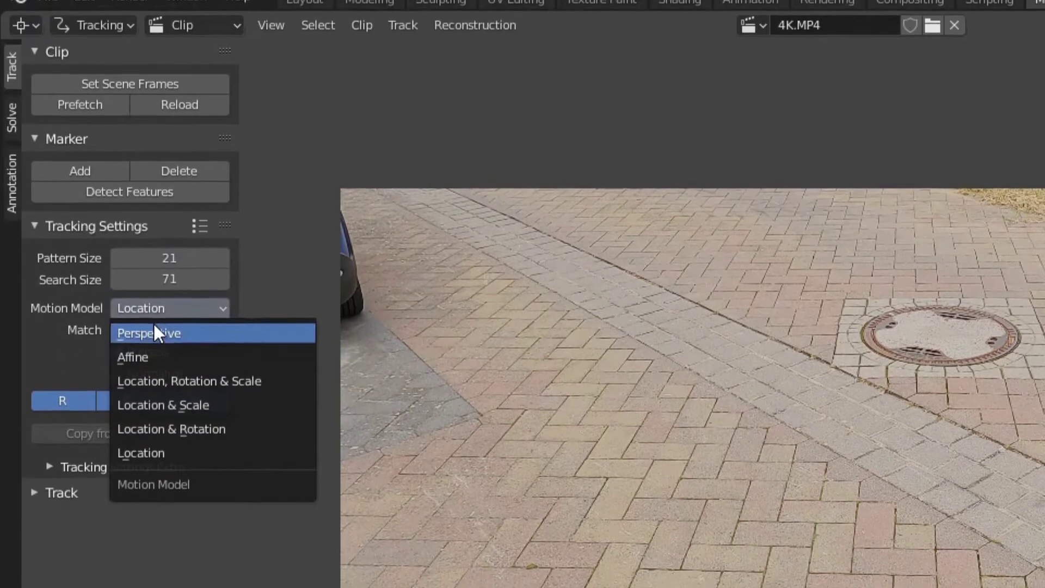
left_click(154, 331)
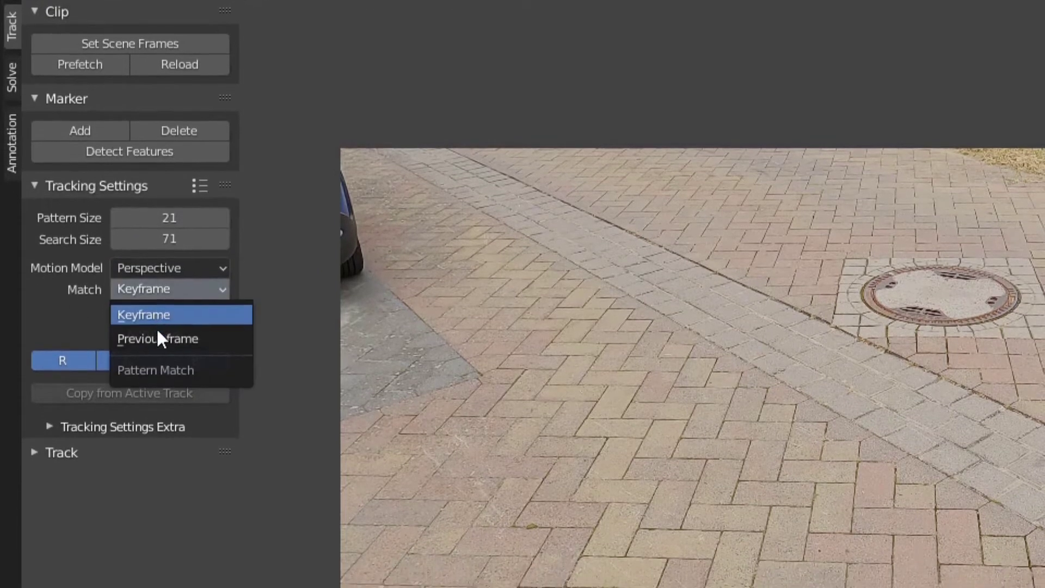
left_click(158, 331)
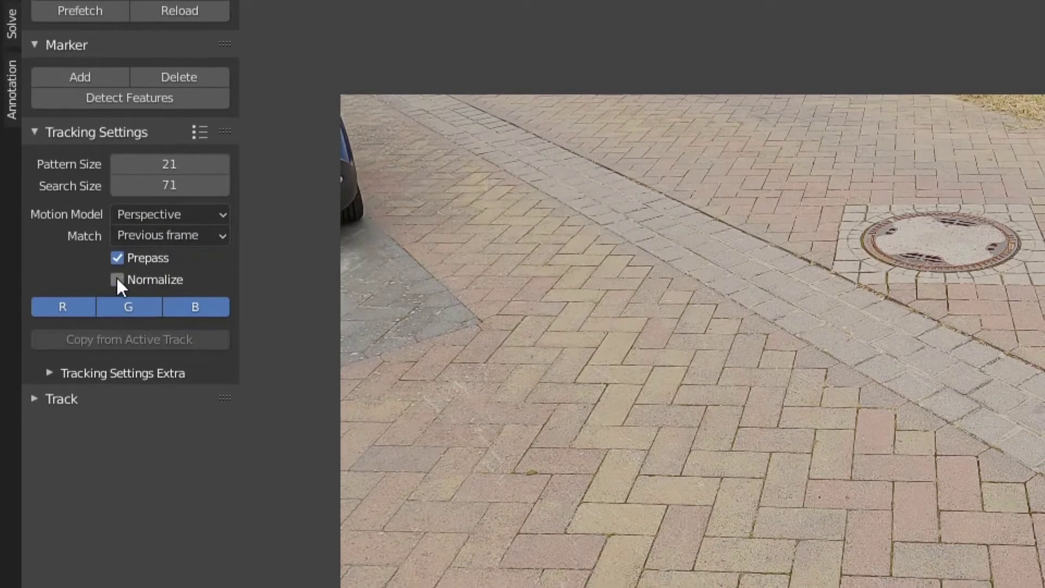
left_click(117, 279)
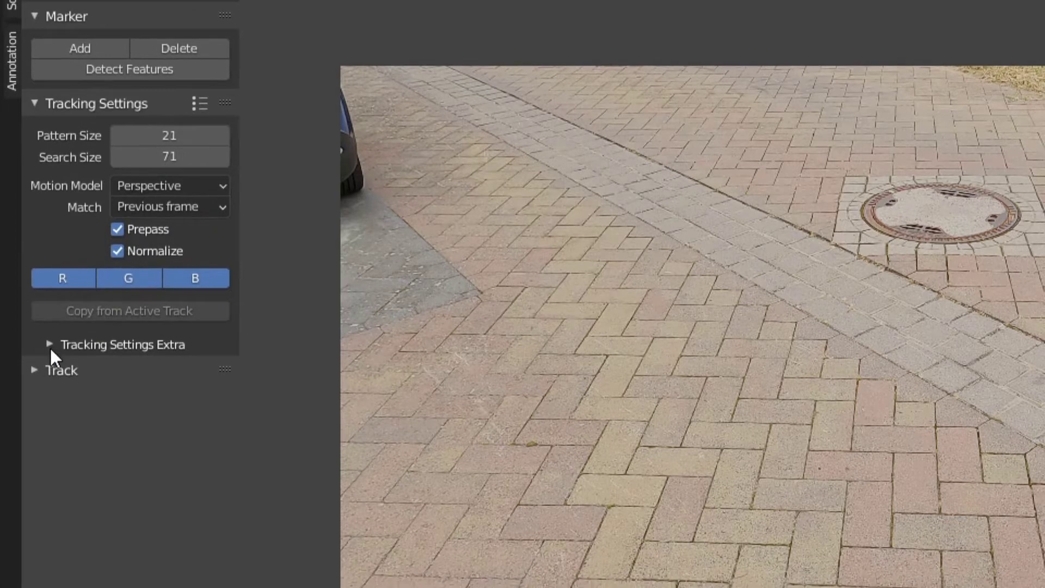
left_click(50, 341)
left_click(153, 378)
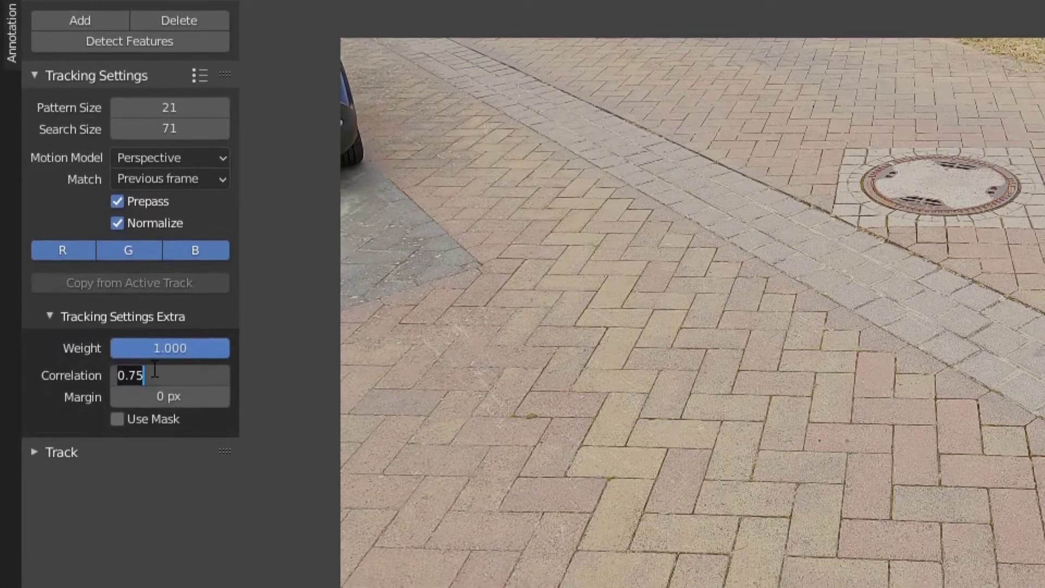
type("0.92")
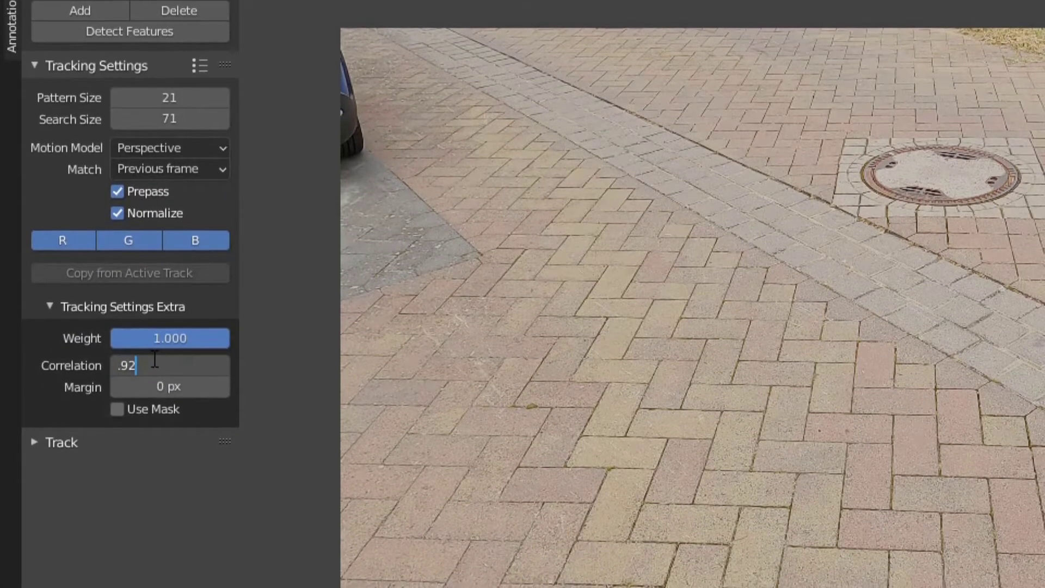
key("Return")
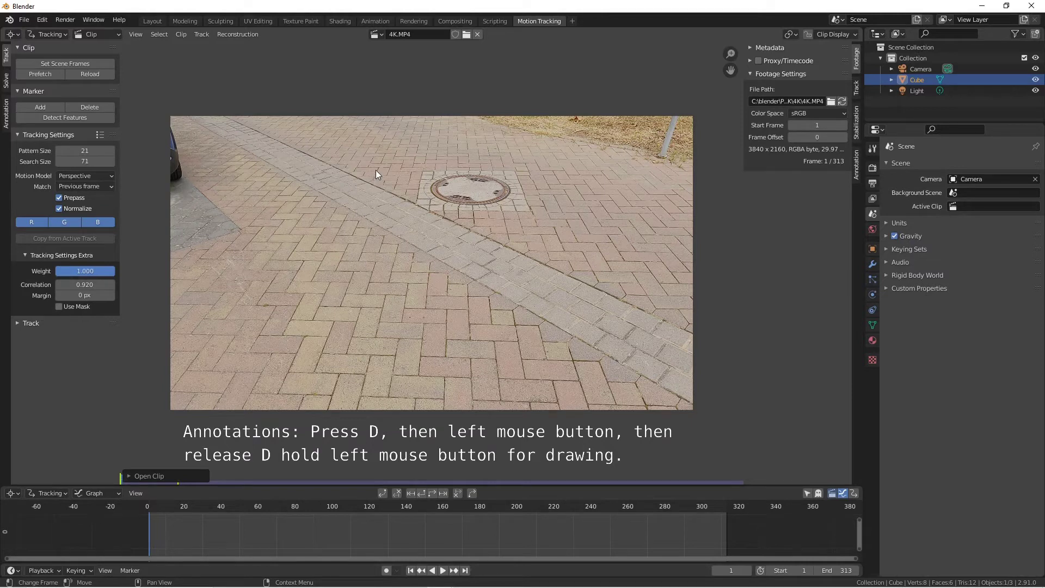
Draw a pink annotation loop and detect features inside the annotated area with distance 160
left_click_drag(375, 163, 297, 165)
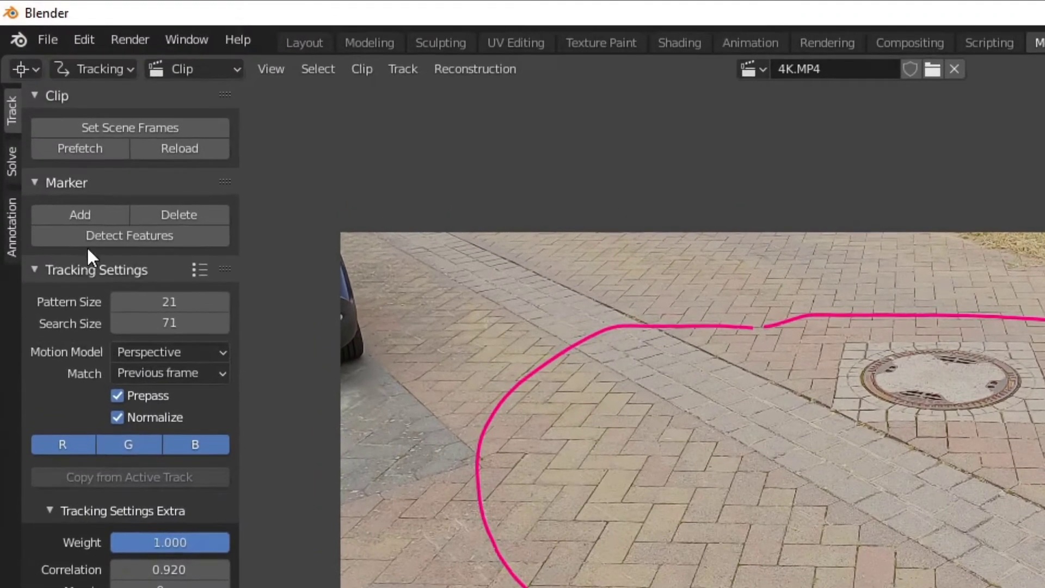
left_click(99, 237)
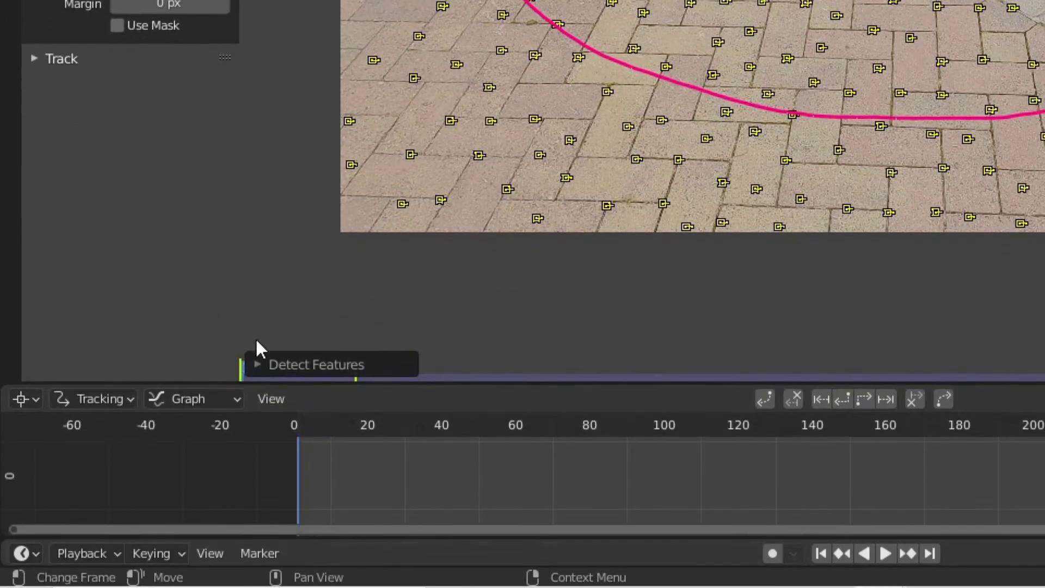
left_click(257, 363)
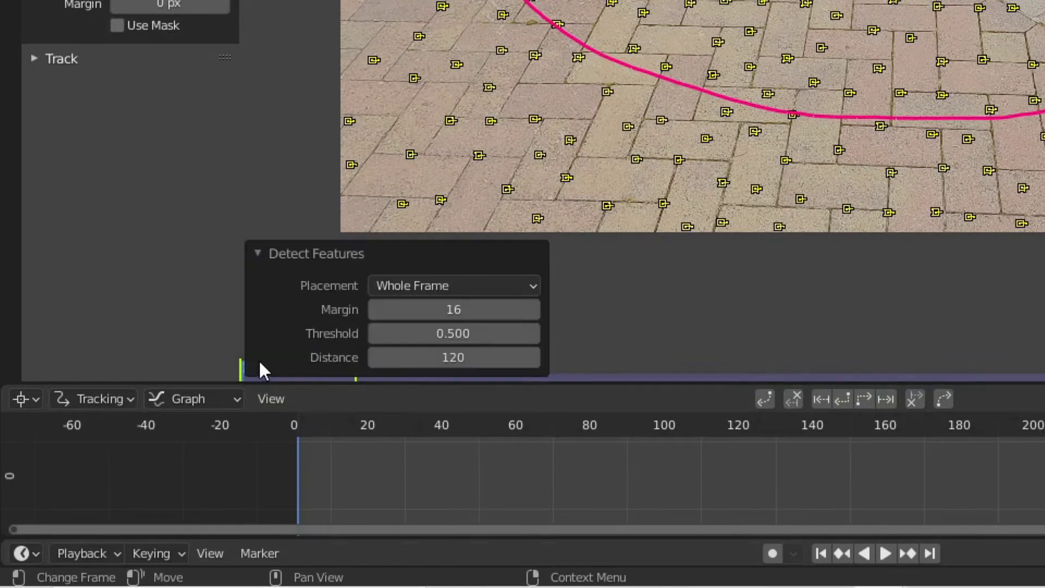
left_click(480, 288)
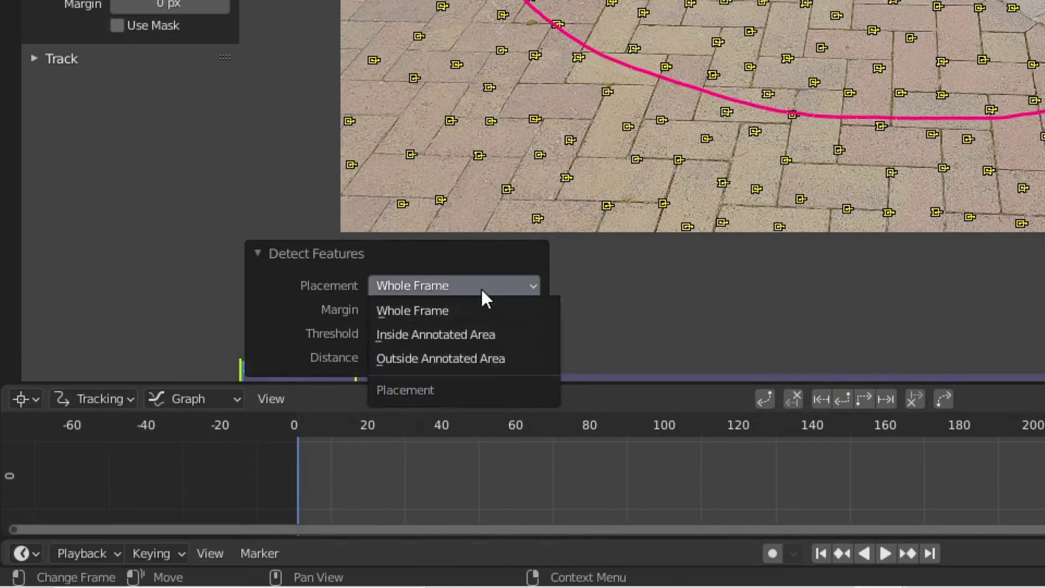
left_click(466, 333)
left_click(485, 364)
type("160")
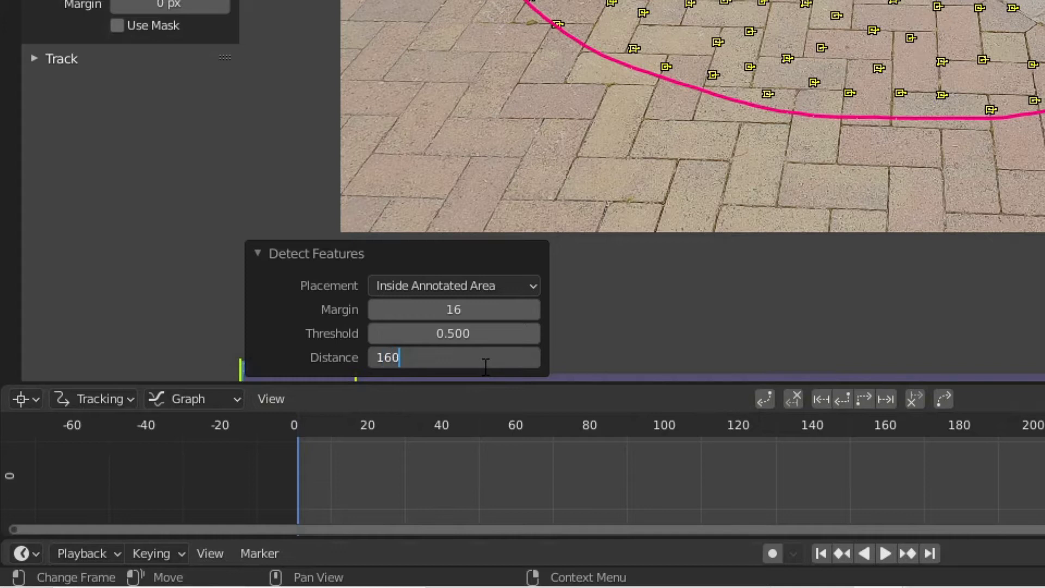
key("Return")
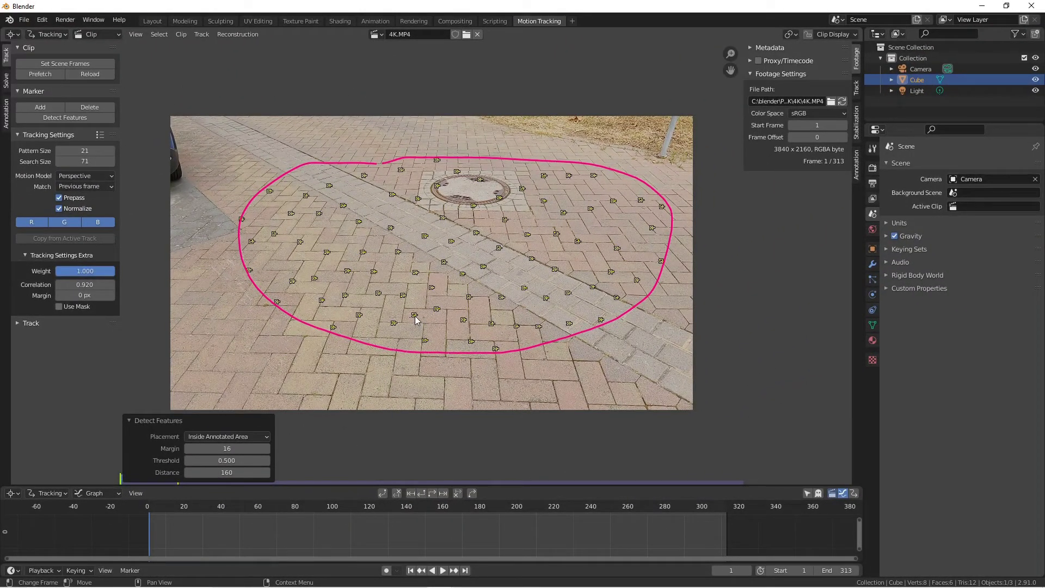
Track markers forward, re-detect features at frame 181, and track on through frame 313
key("ctrl+t")
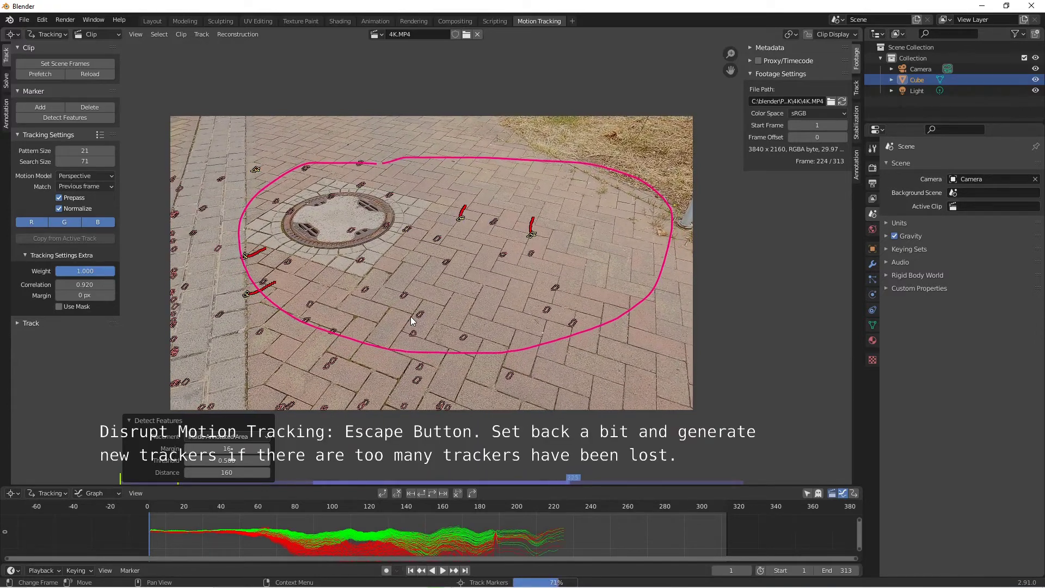
key("Escape")
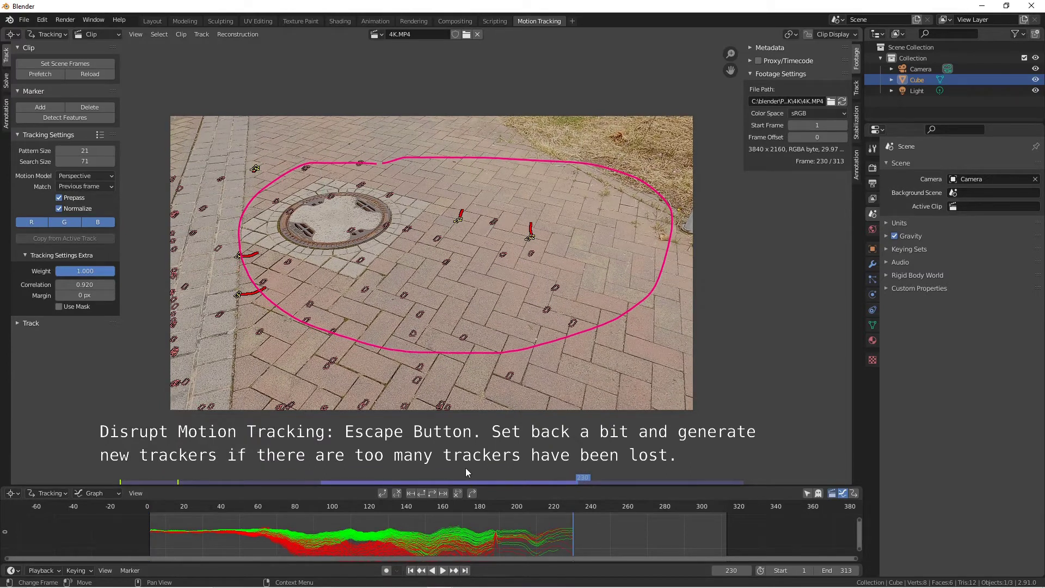
left_click(480, 482)
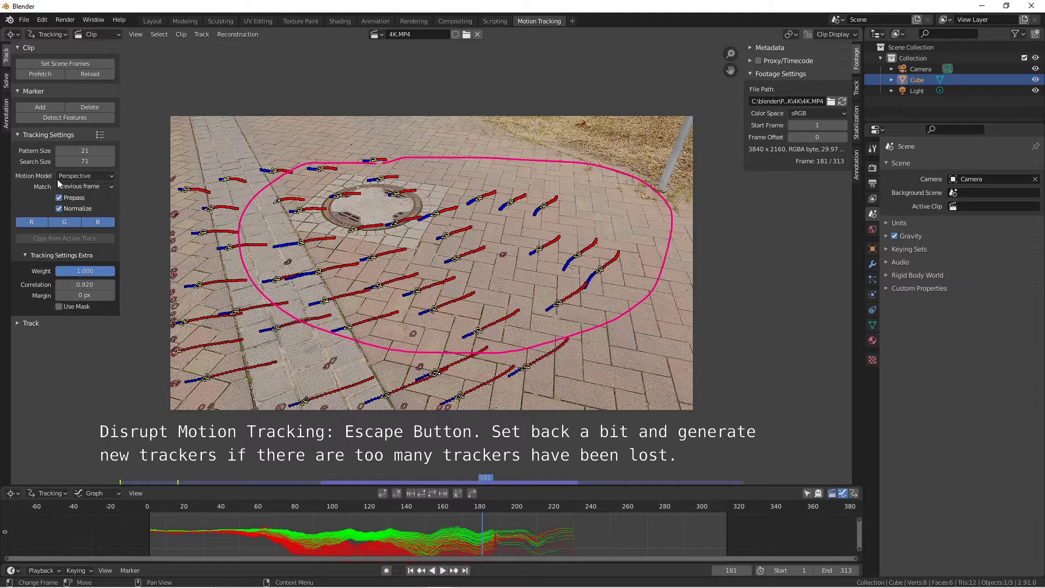
left_click(54, 117)
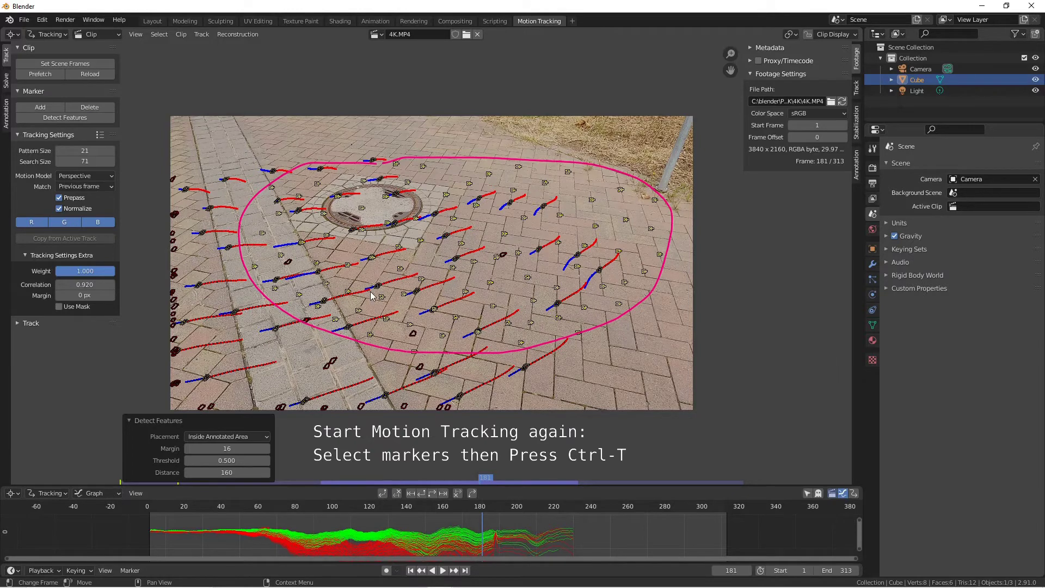
key("ctrl+t")
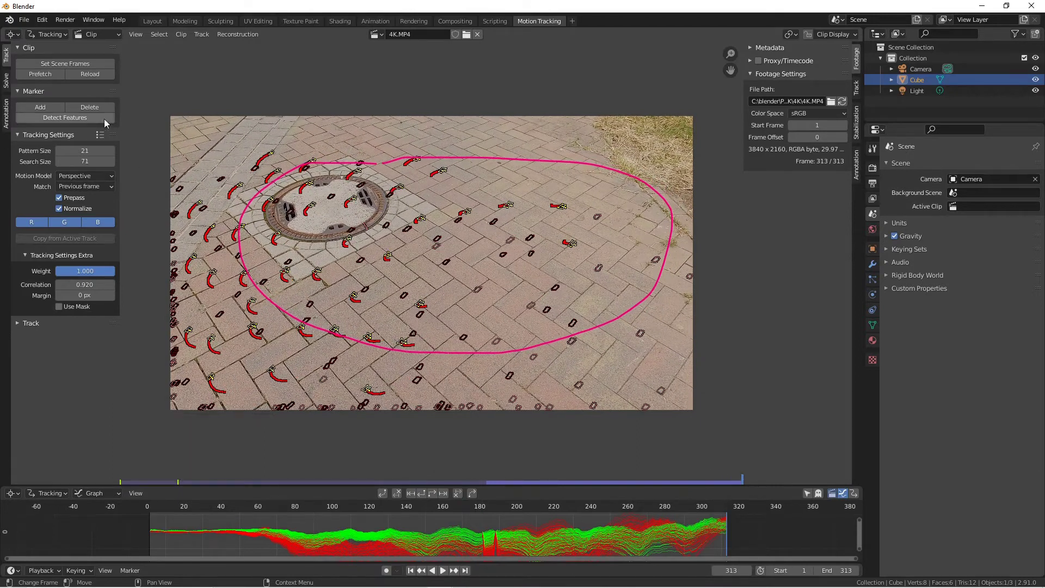
Clean up tracks with error above 1 using Delete Track, then filter problematic tracks
left_click(5, 83)
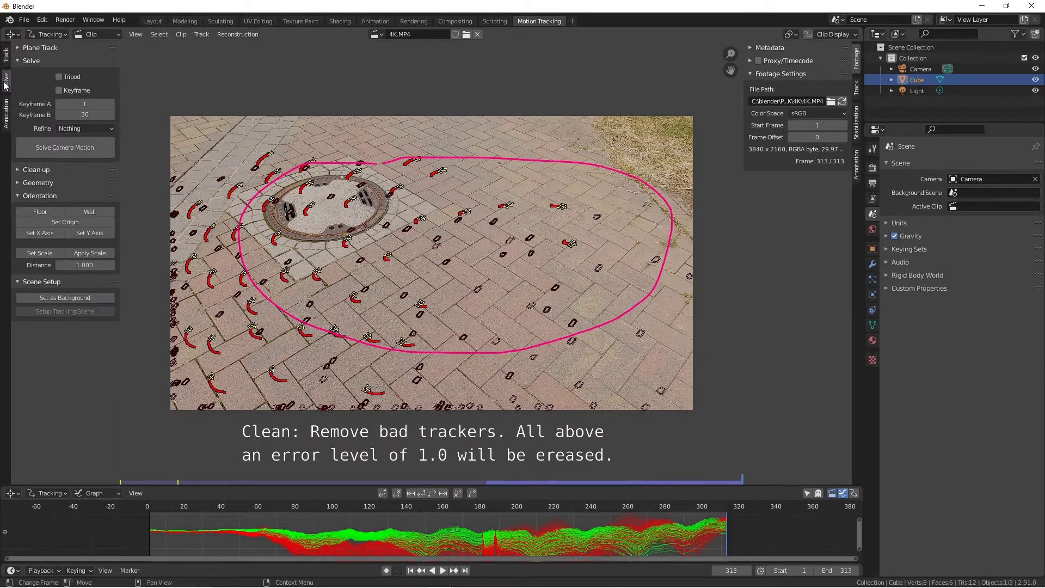
left_click(18, 170)
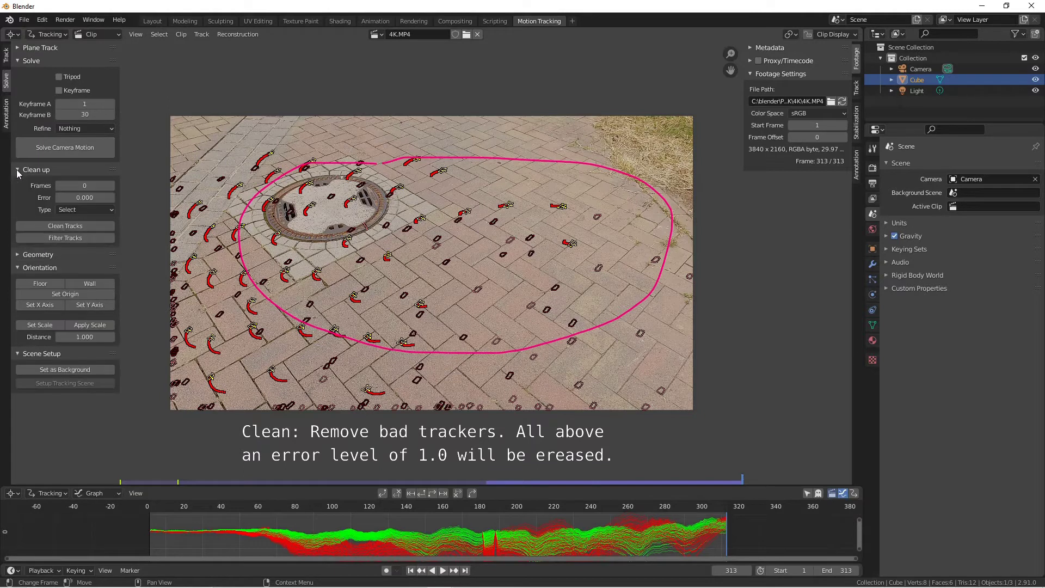
left_click(64, 197)
type("1")
key("Return")
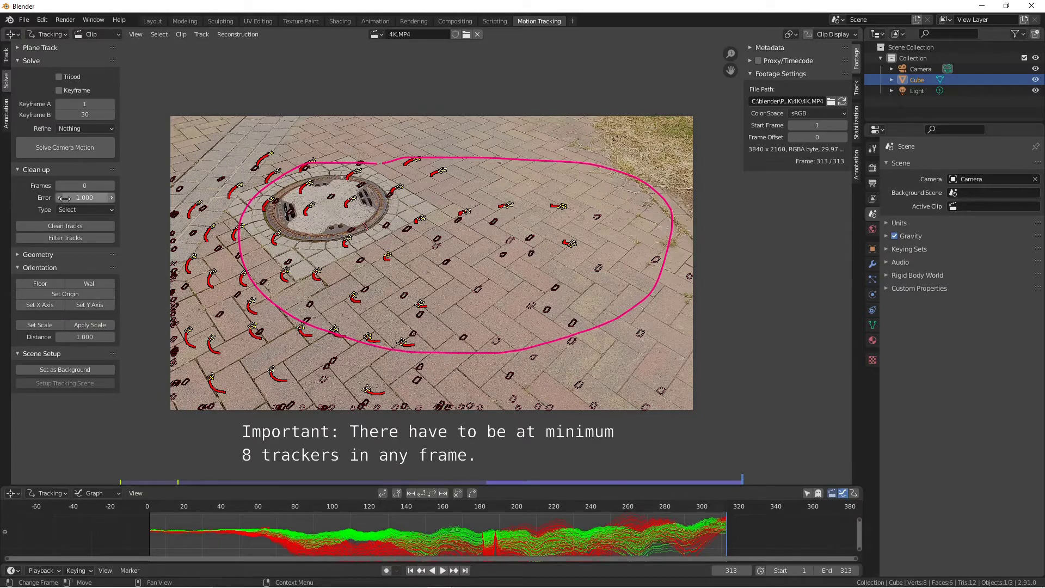
left_click(79, 210)
left_click(78, 234)
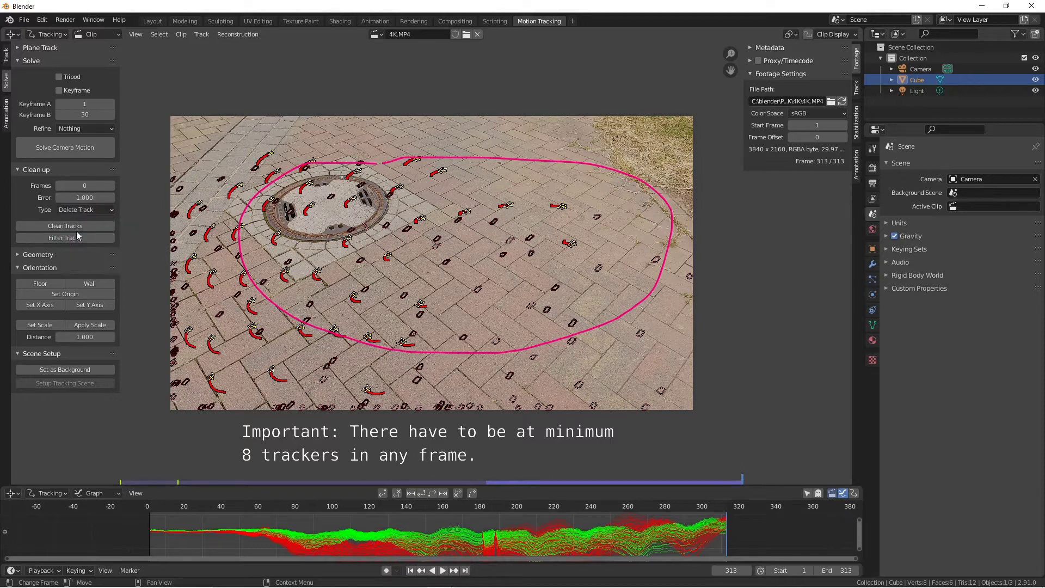
left_click(64, 239)
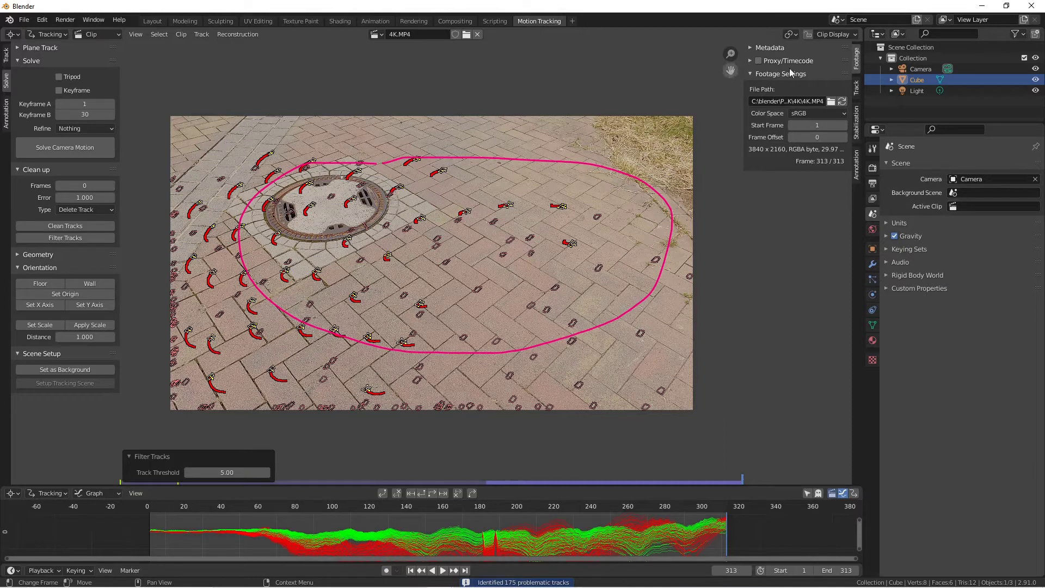
Delete the pink annotation stroke from the clip
left_click(857, 161)
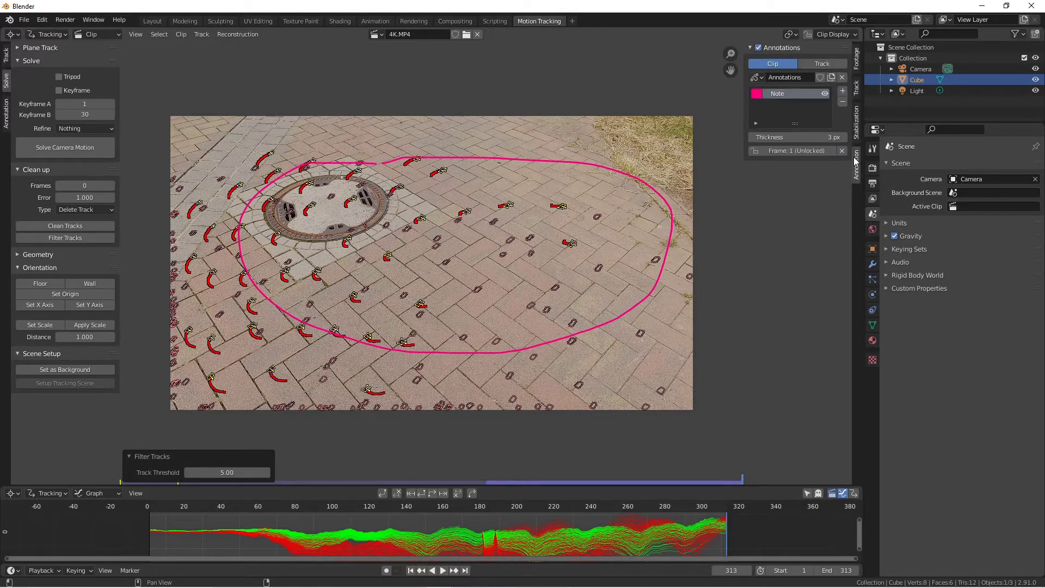
left_click(843, 103)
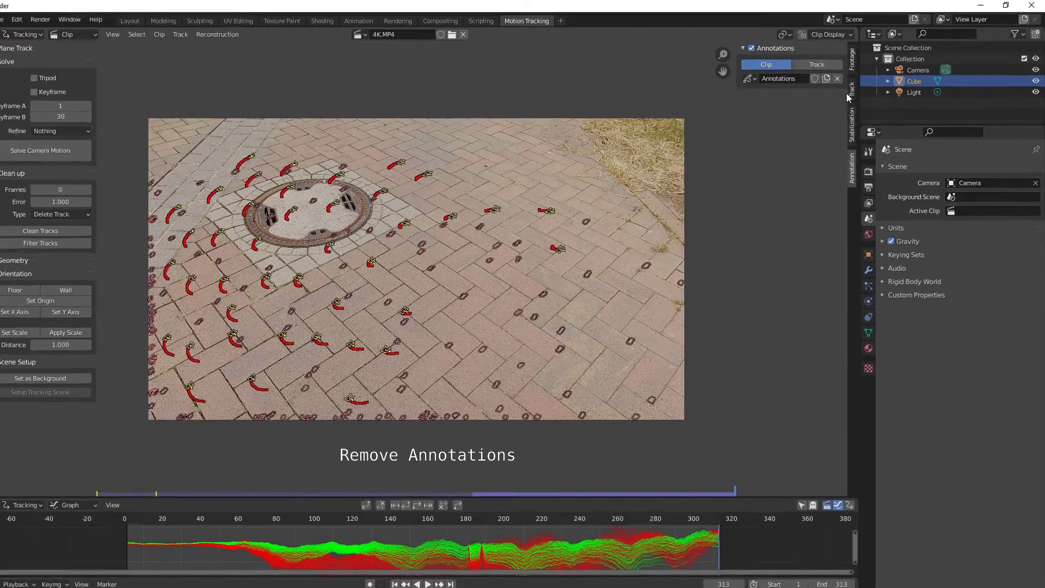
left_click(855, 87)
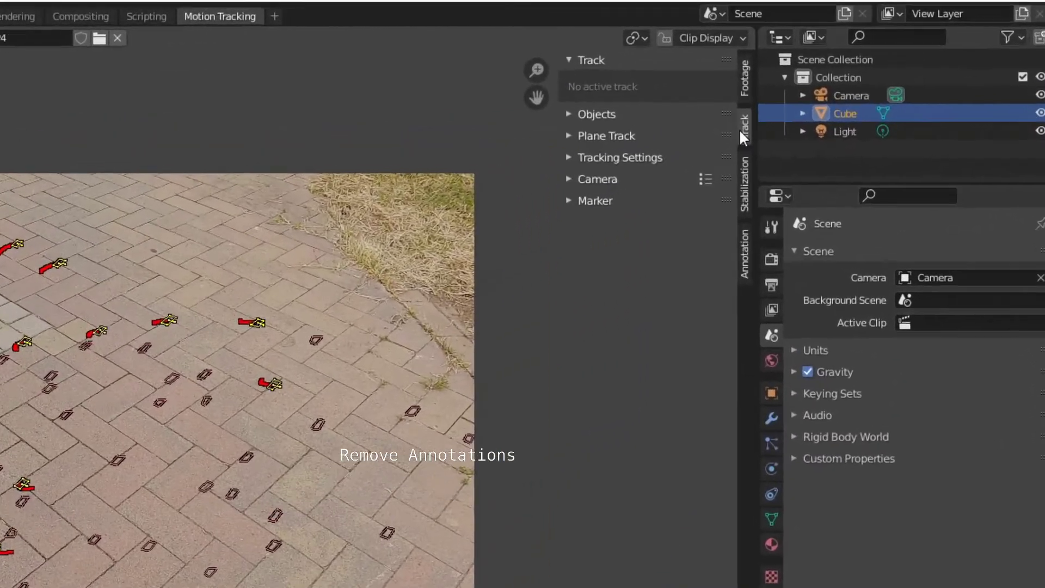
Apply the GoPro Hero3 White camera preset (sensor 5.760) and set focal length to 3 mm
left_click(545, 188)
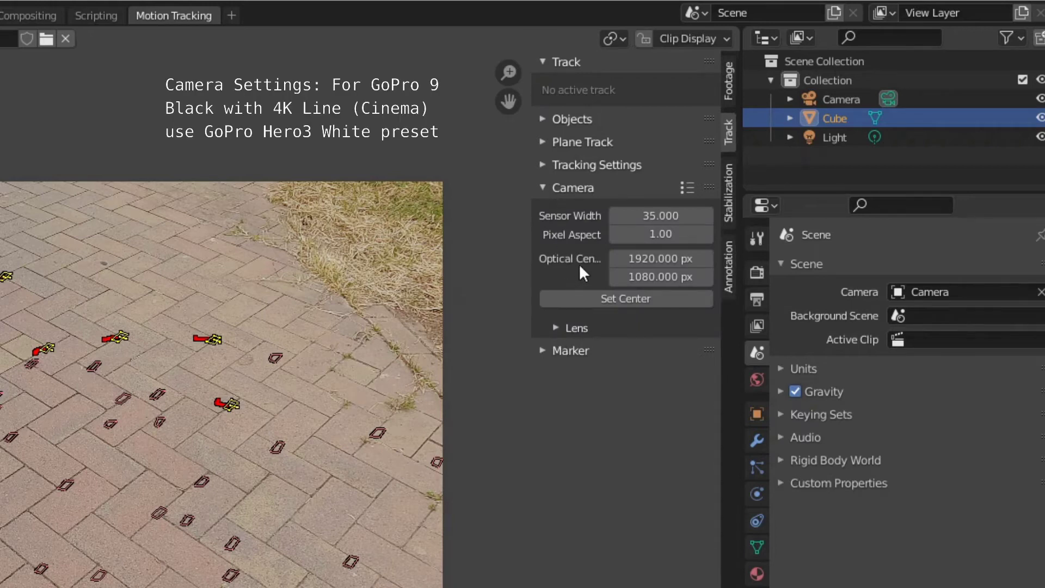
left_click(688, 188)
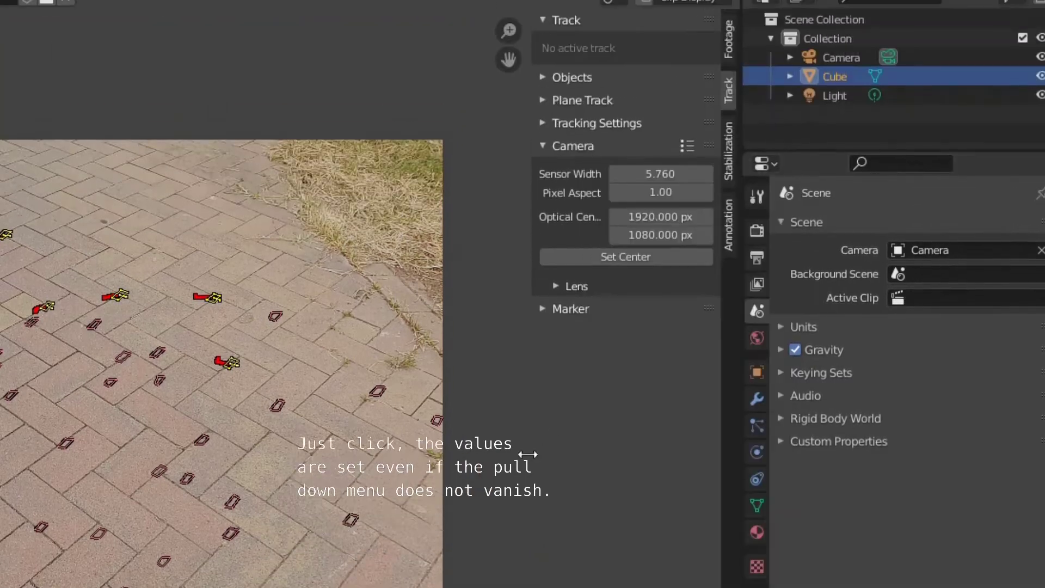
mouse_move(661, 260)
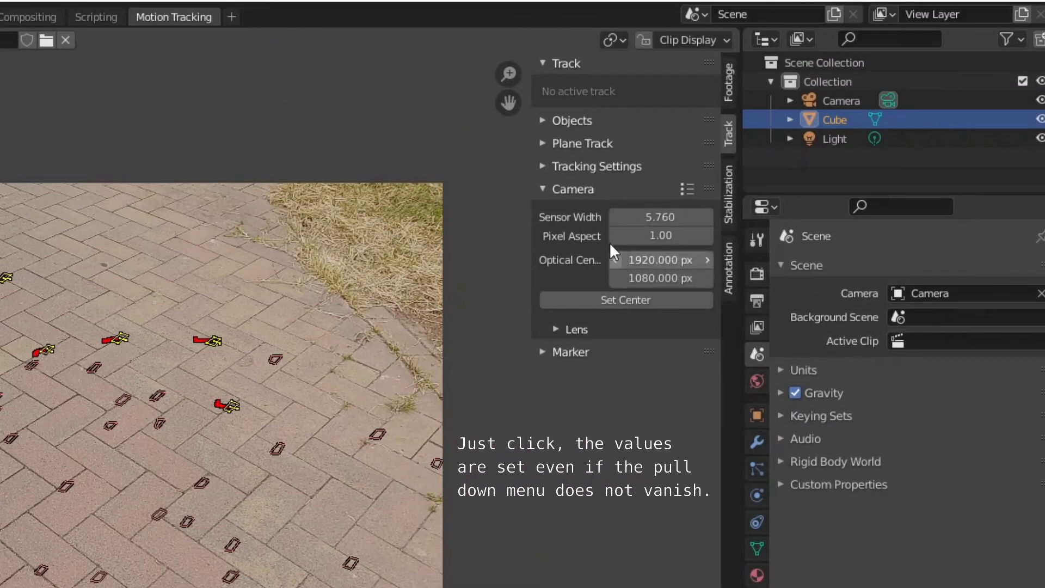
left_click(555, 330)
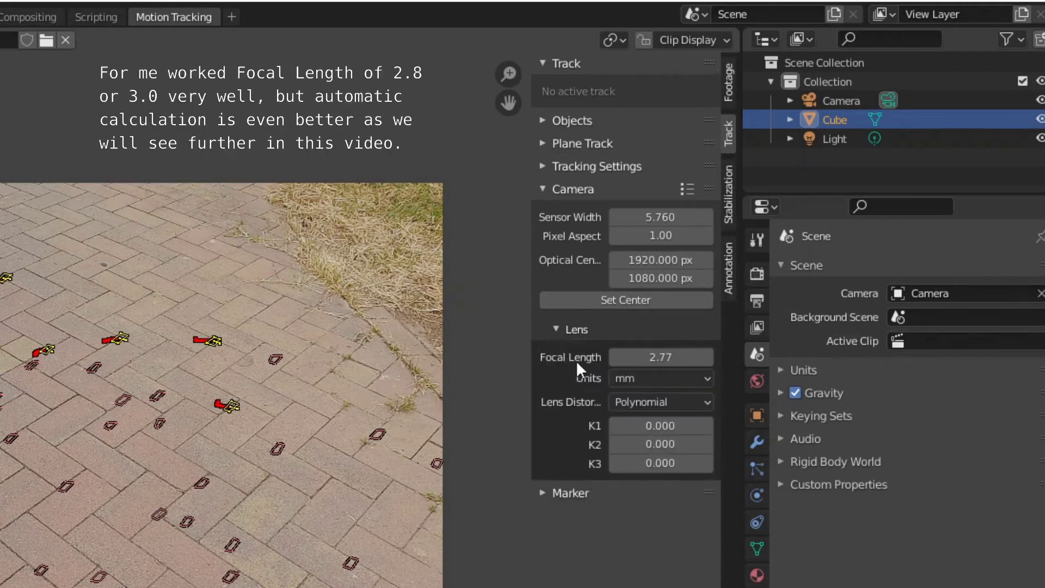
left_click(645, 360)
type("3")
key("Return")
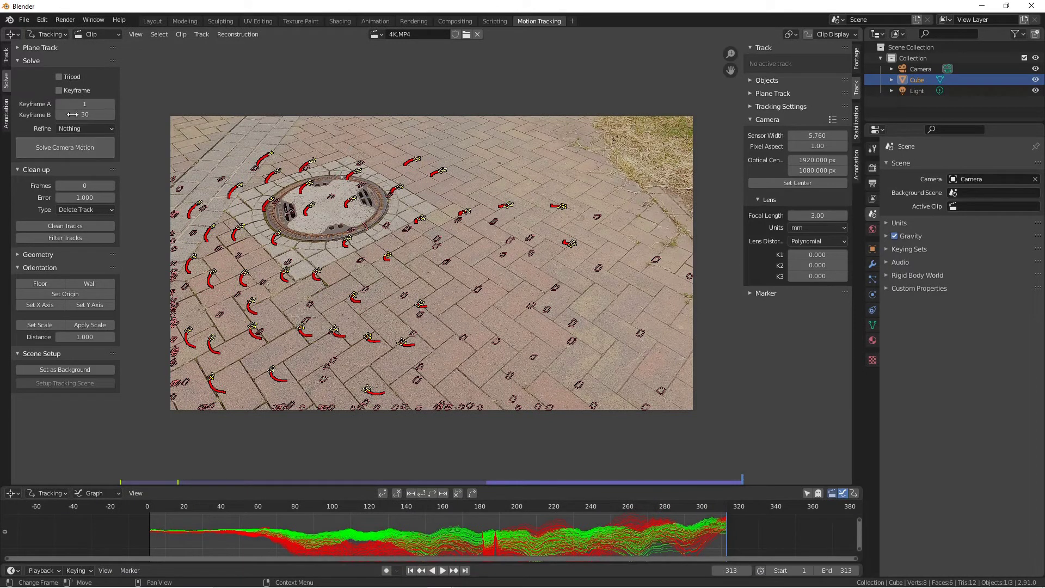
Enable Keyframe, solve the camera (1.46 px error), then re-solve refining Focal Length
left_click(60, 90)
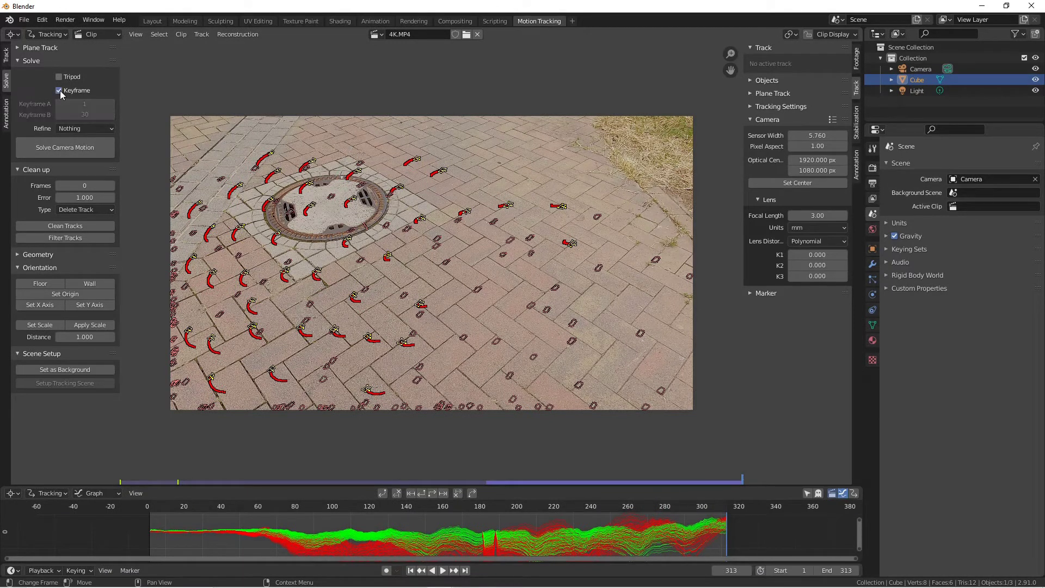
left_click(73, 153)
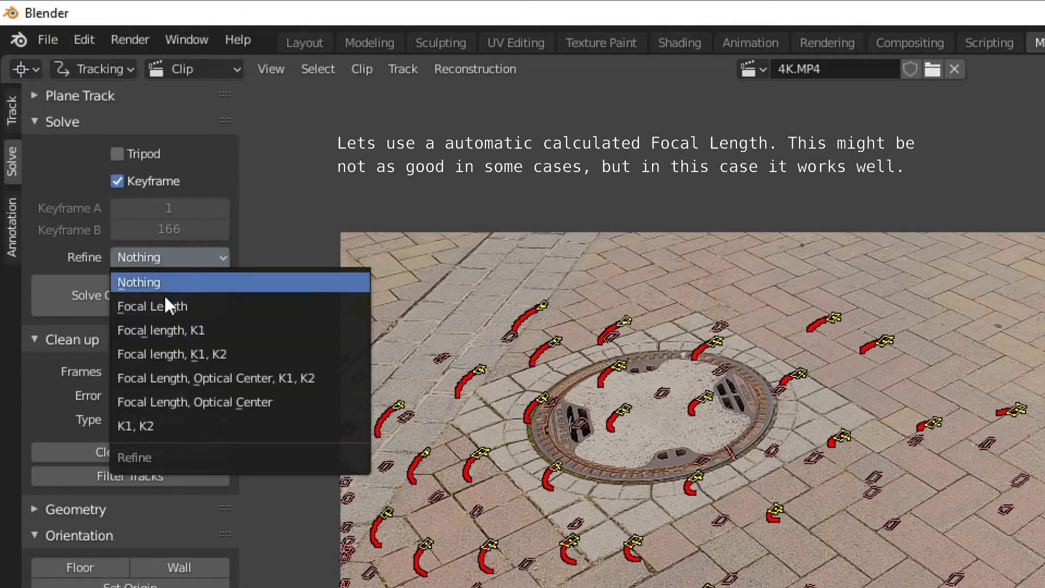
left_click(164, 307)
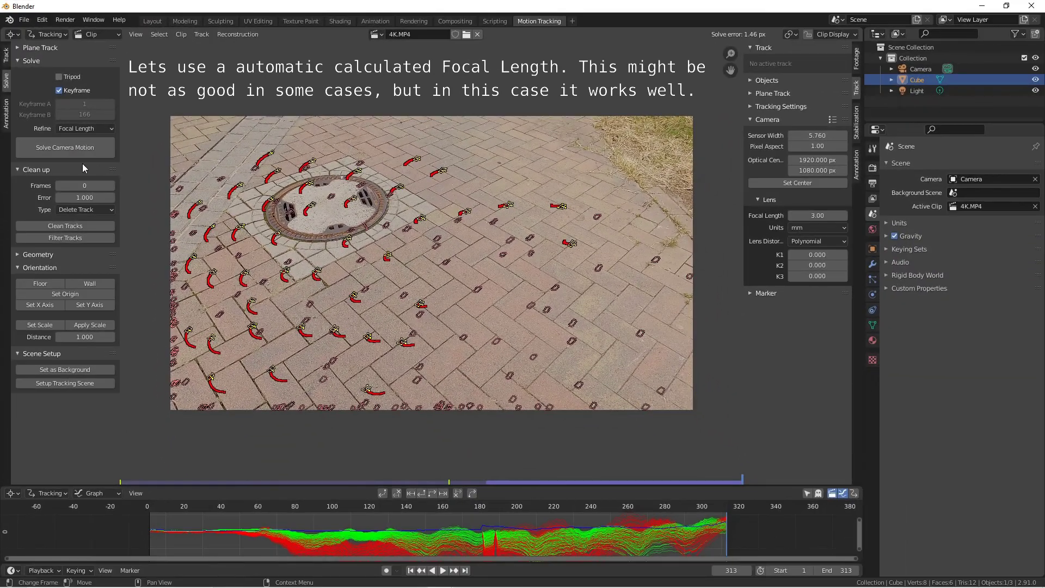
left_click(69, 152)
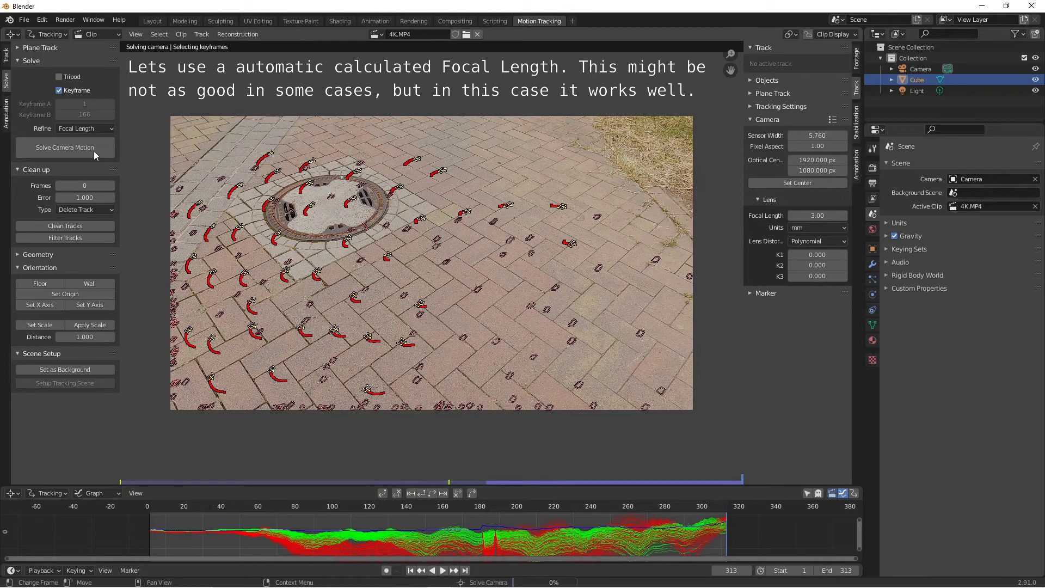